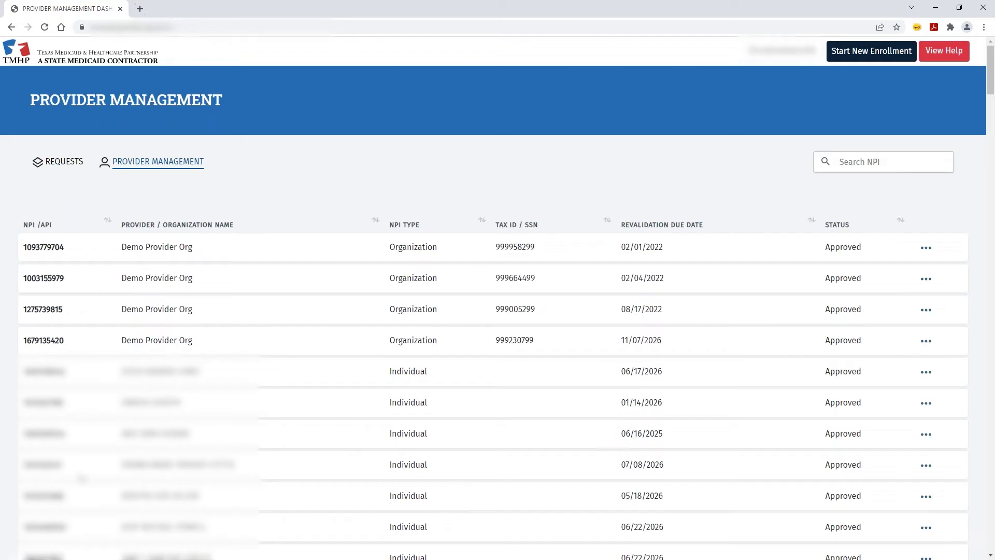
left_click(868, 167)
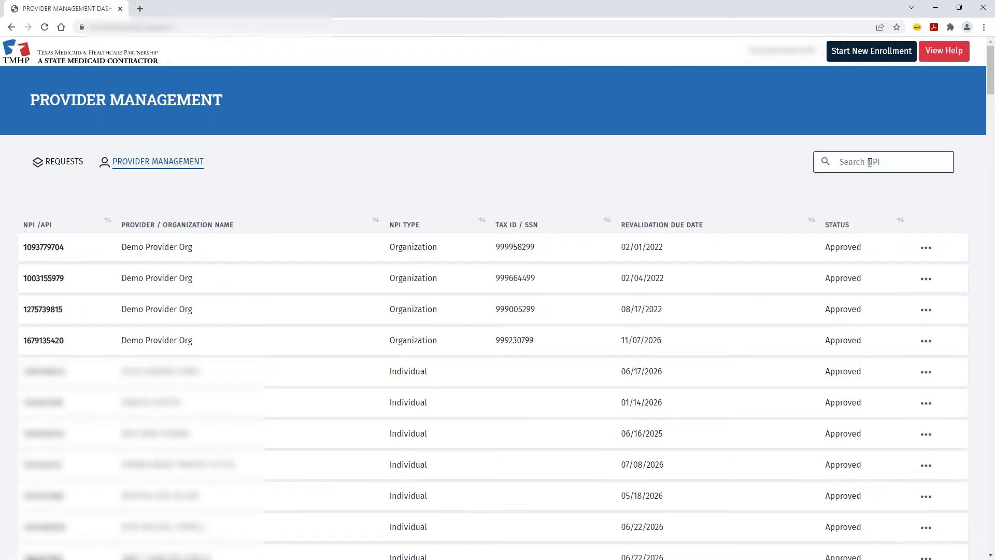
key("ctrl+v")
key("Return")
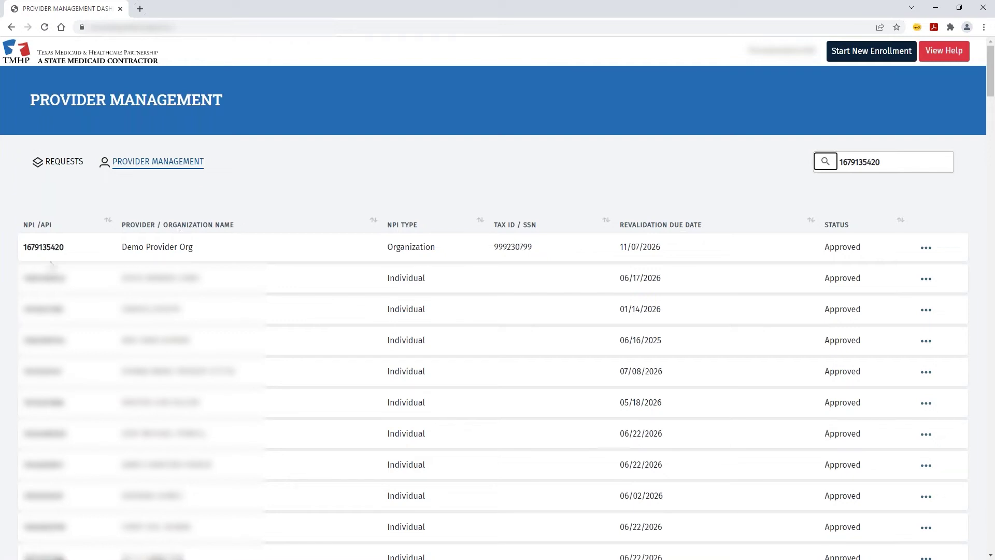
left_click(926, 247)
left_click(948, 275)
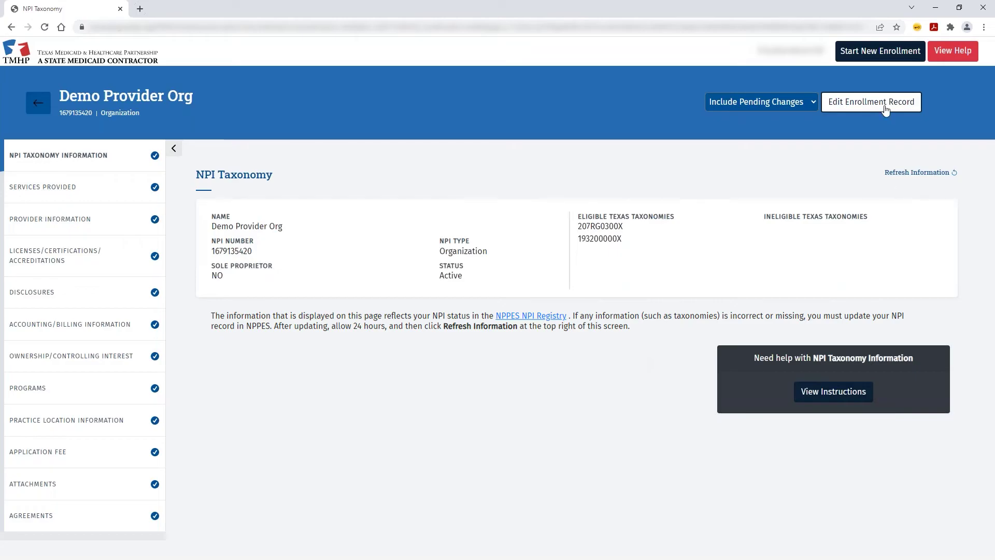
left_click(884, 110)
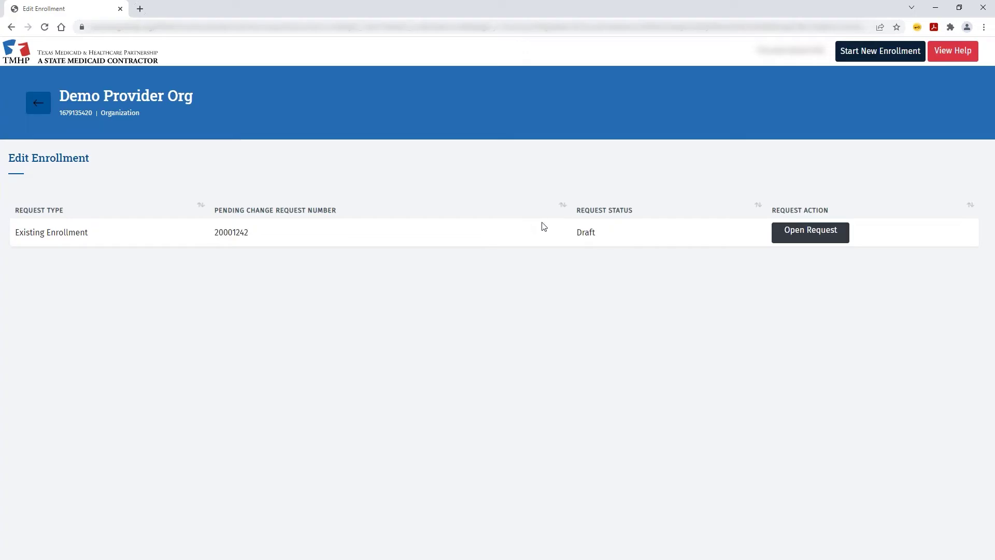
left_click(46, 108)
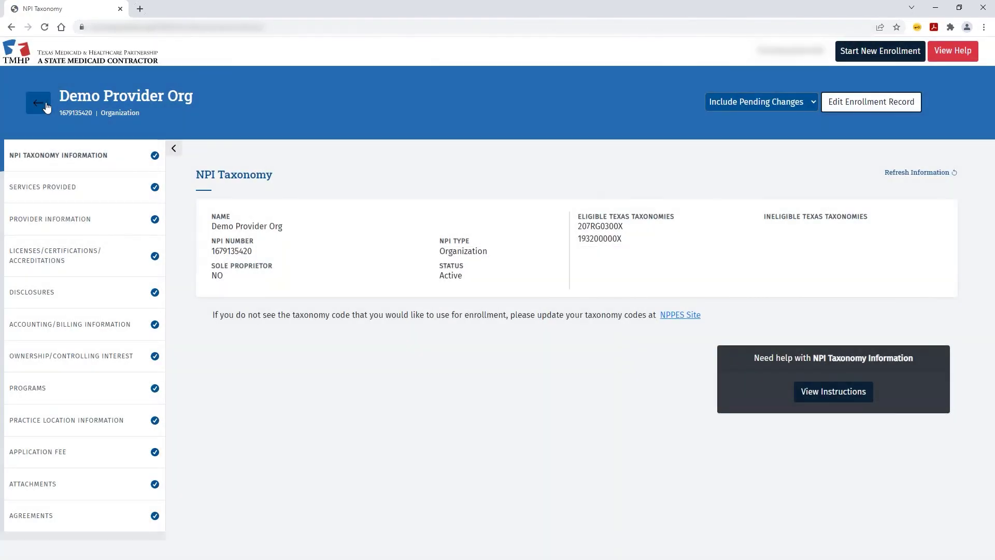
left_click(47, 107)
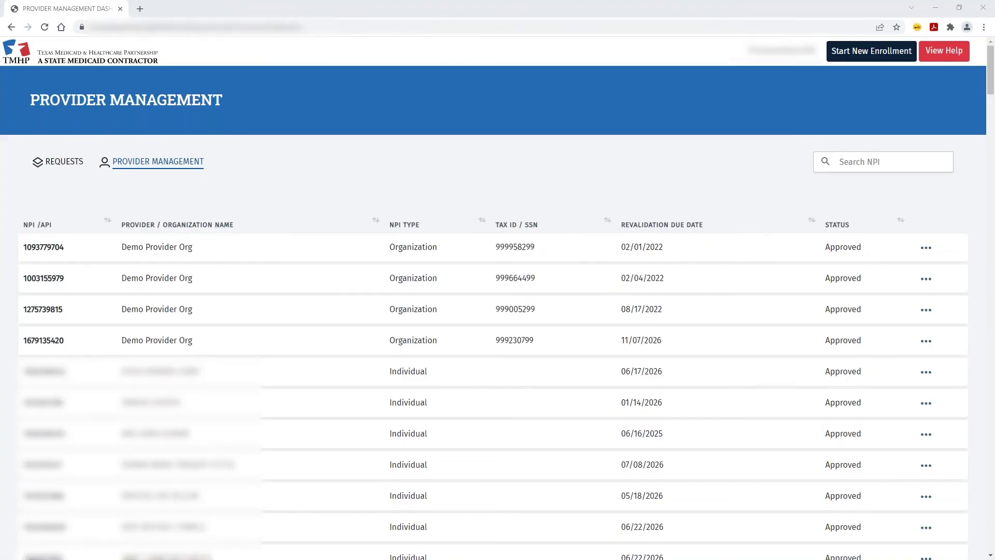
left_click(881, 162)
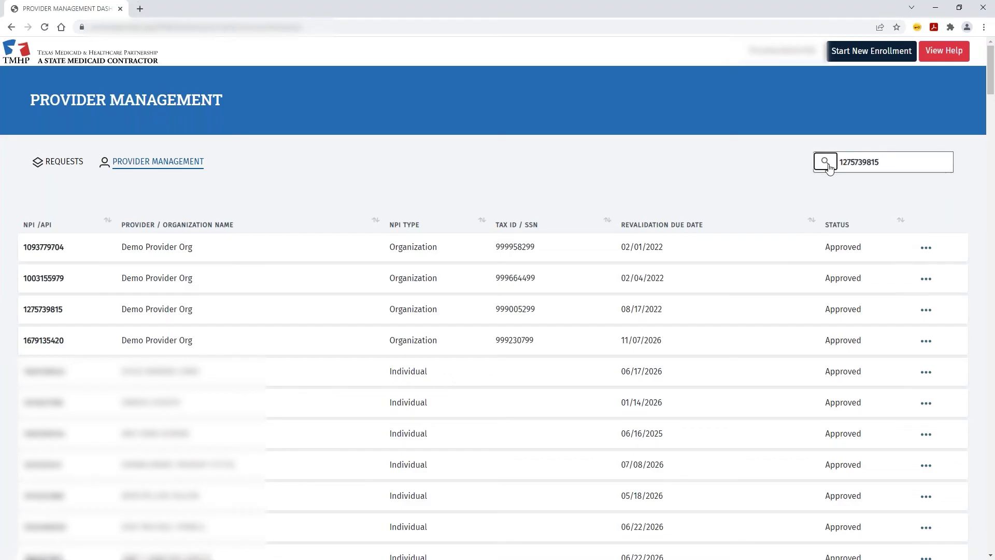
key("Return")
left_click(934, 248)
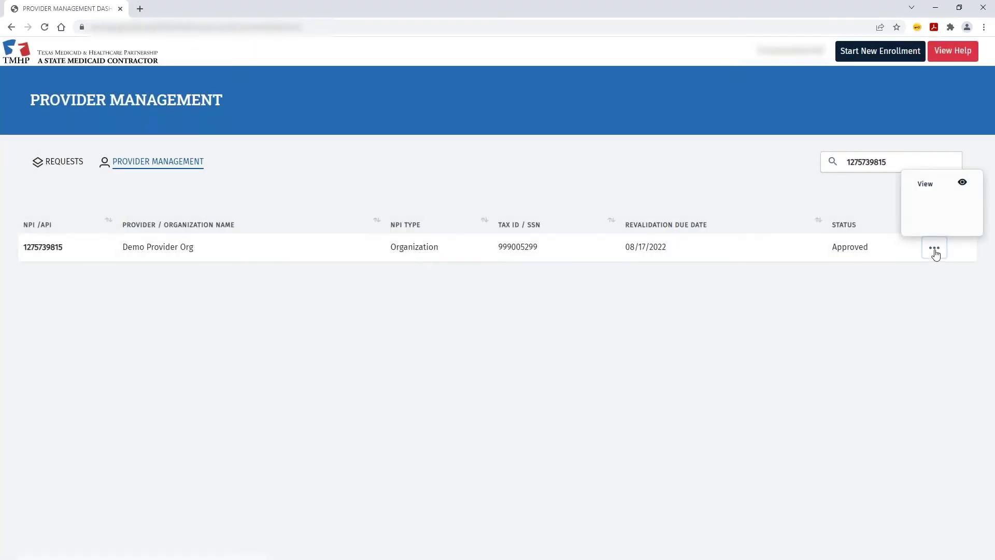
left_click(937, 191)
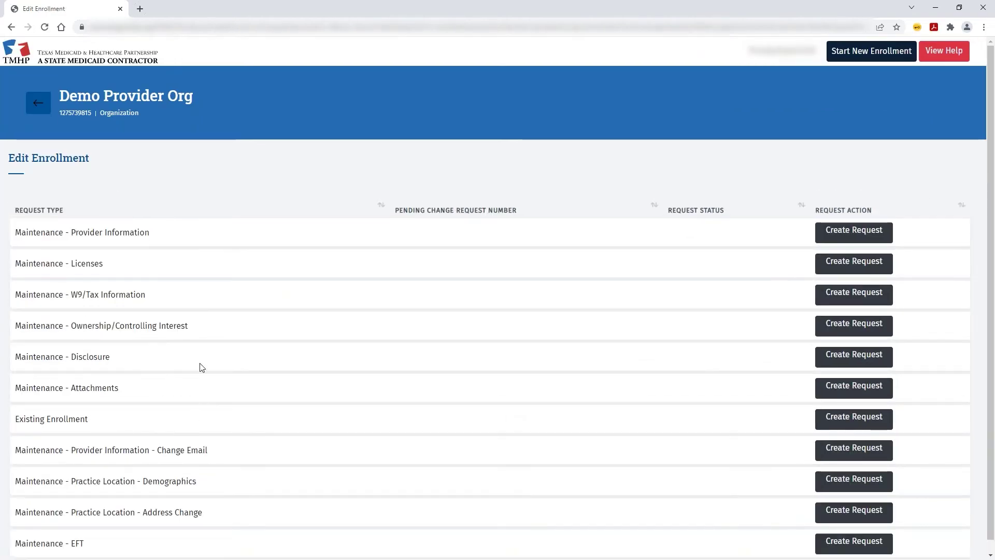
scroll(281, 324, "down", 1)
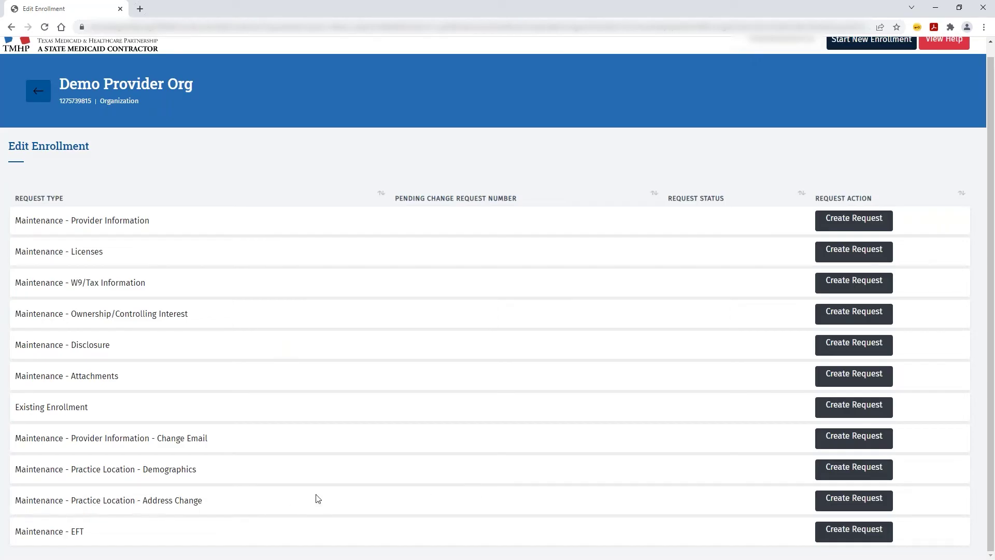
- Create a Practice Location Address Change request and open Demo Location 1 for editing
left_click(818, 503)
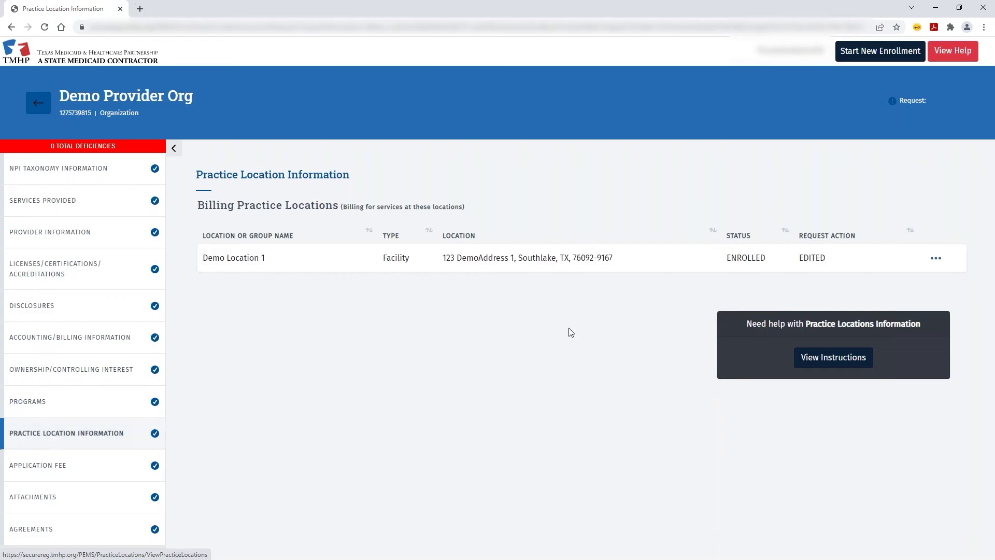
left_click(936, 258)
left_click(876, 288)
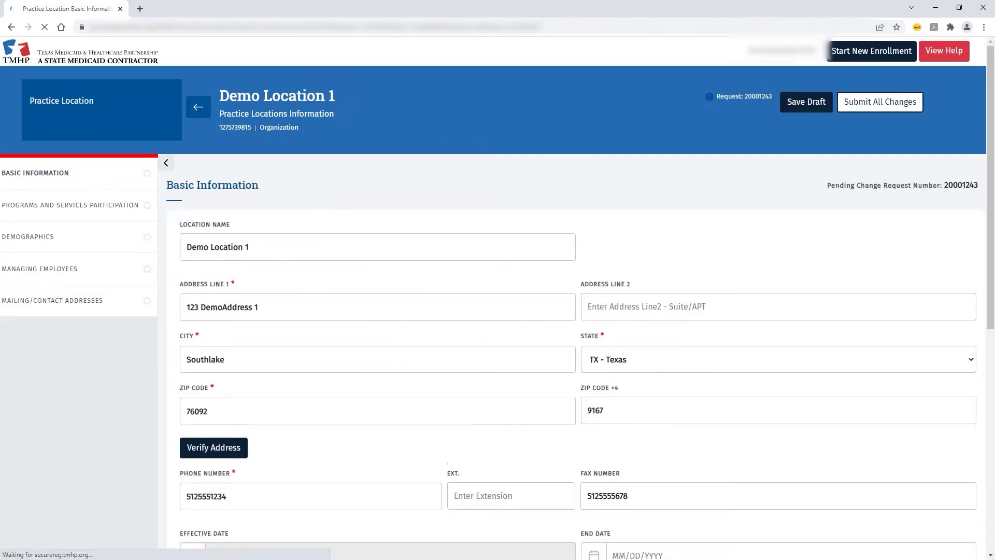
scroll(368, 311, "down", 1)
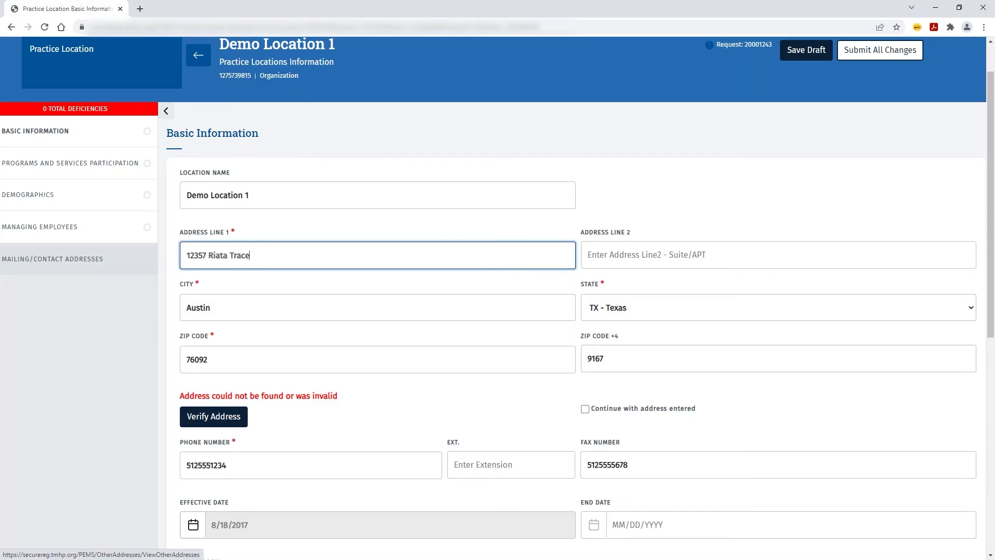
type("ka")
left_click_drag(210, 359, 162, 361)
type("78727")
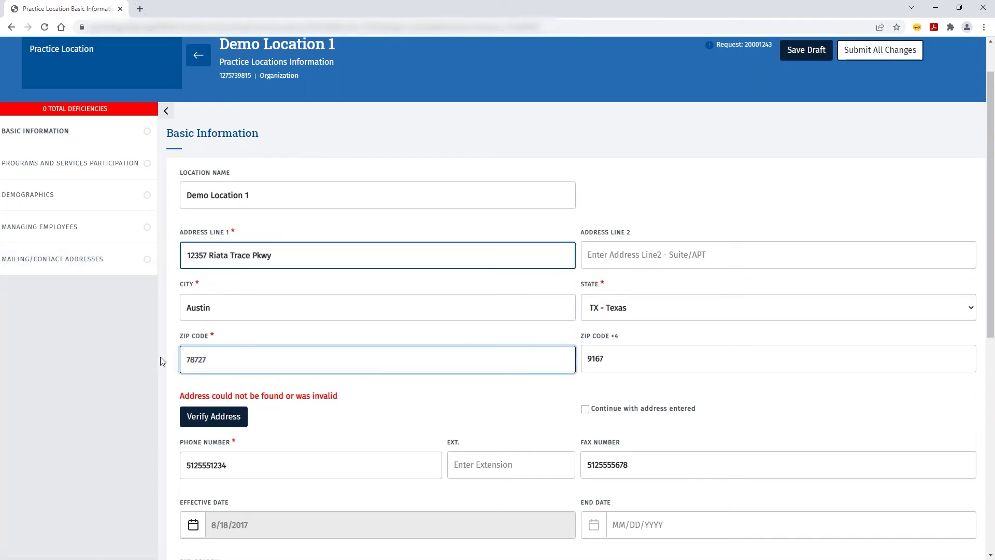
left_click(199, 416)
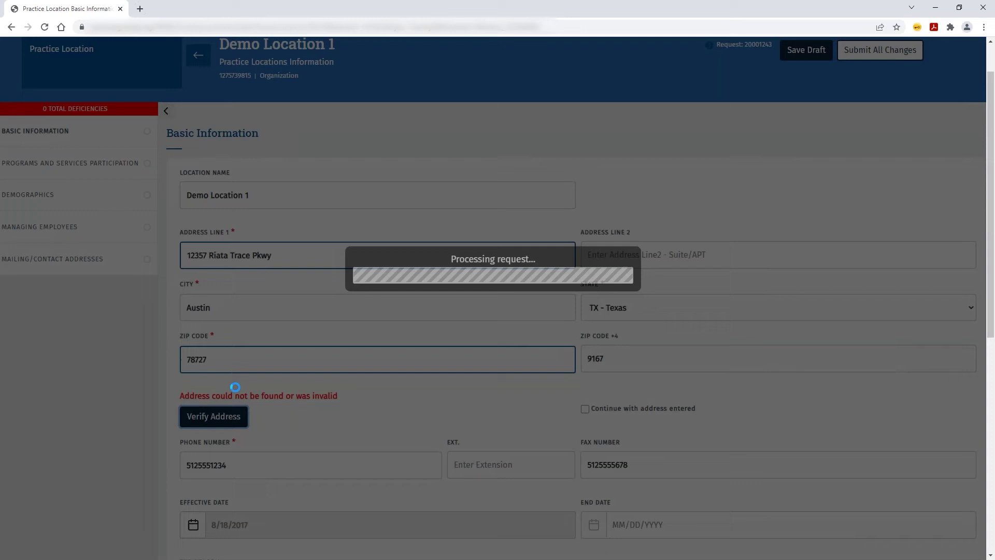
- Save Demo Location 1's verified Austin address, moving the Southlake address into history
scroll(611, 334, "down", 3)
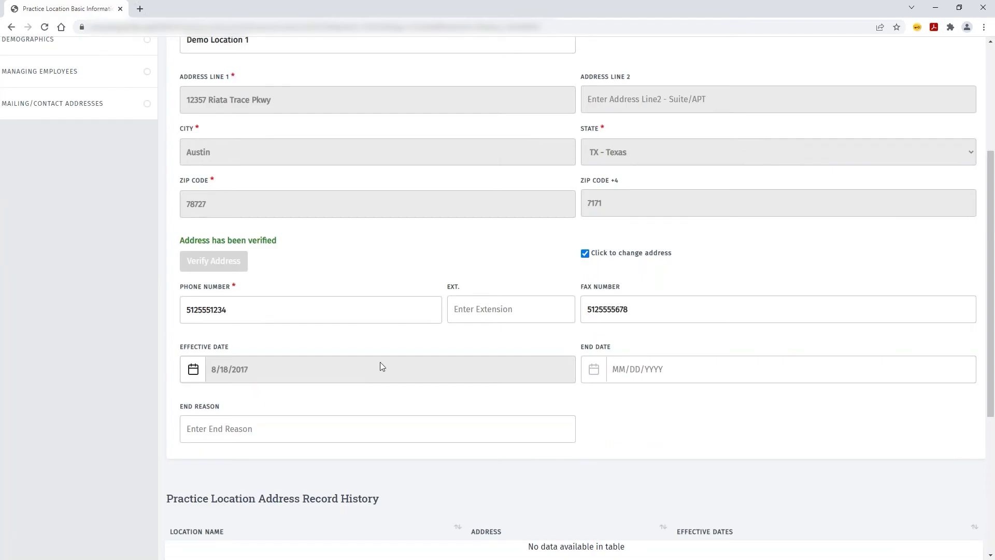
scroll(380, 362, "up", 2)
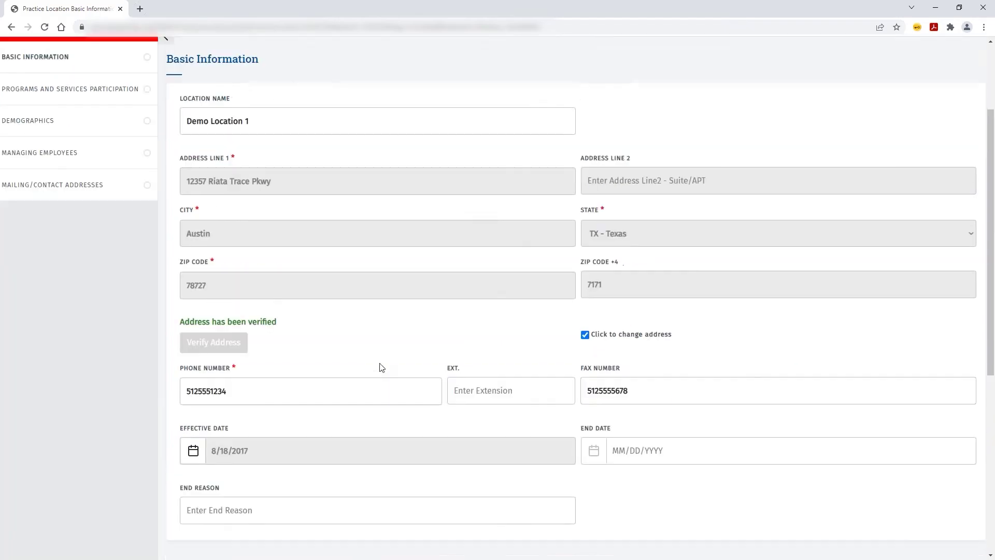
scroll(393, 371, "down", 2)
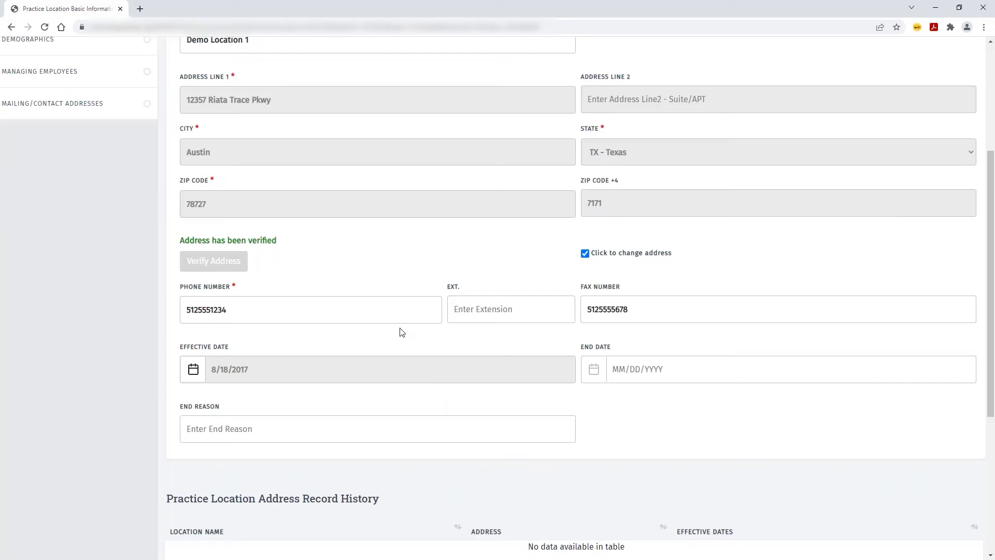
scroll(449, 311, "down", 4)
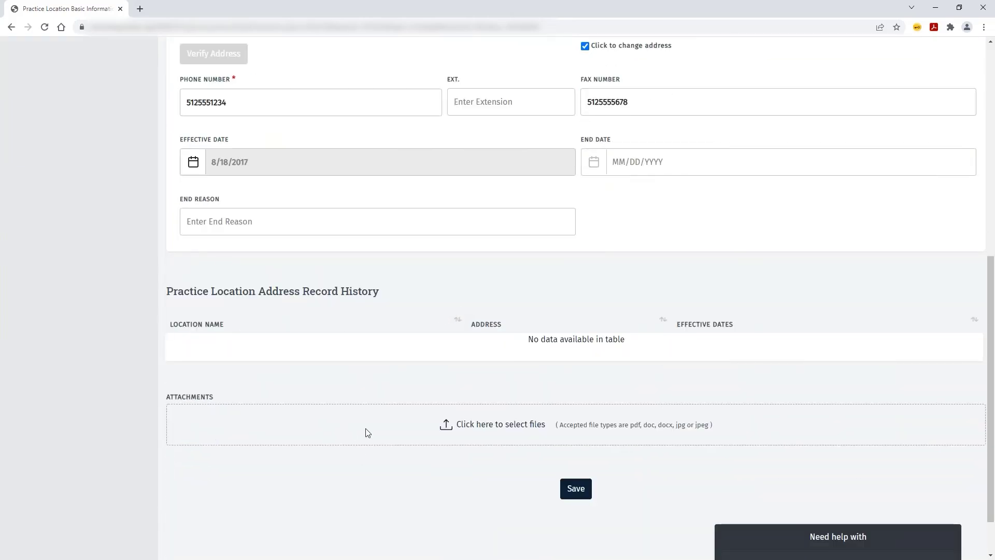
left_click(574, 491)
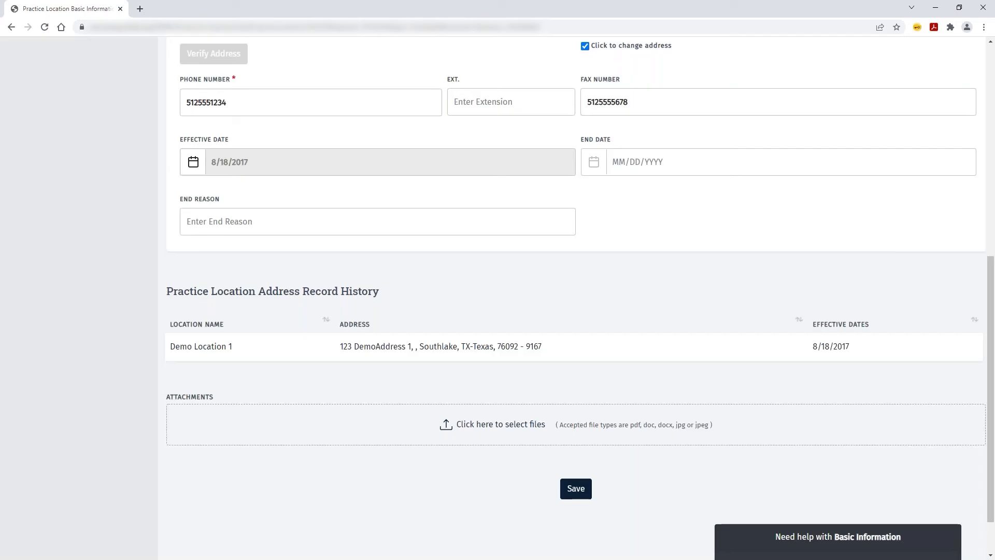
scroll(229, 476, "up", 1)
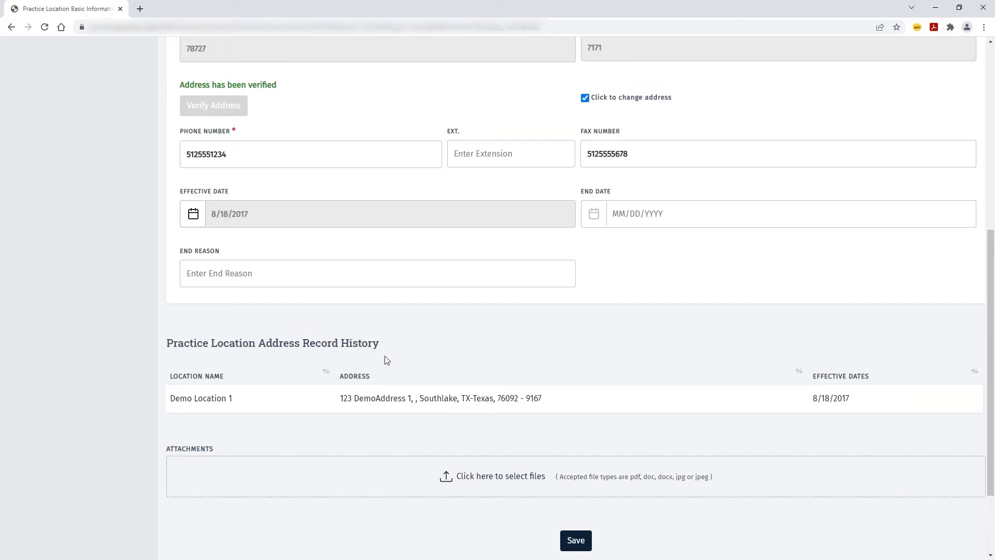
scroll(502, 359, "up", 5)
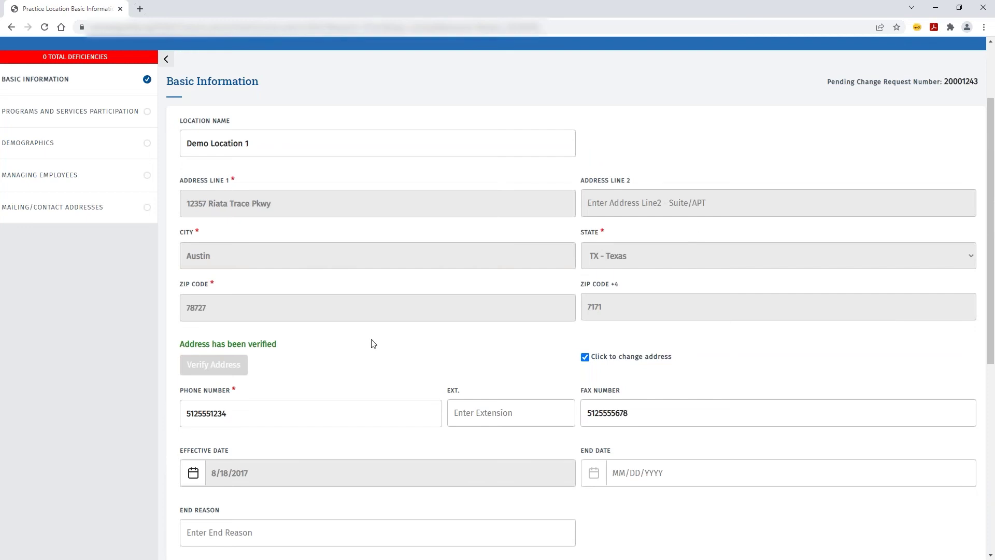
scroll(372, 344, "up", 2)
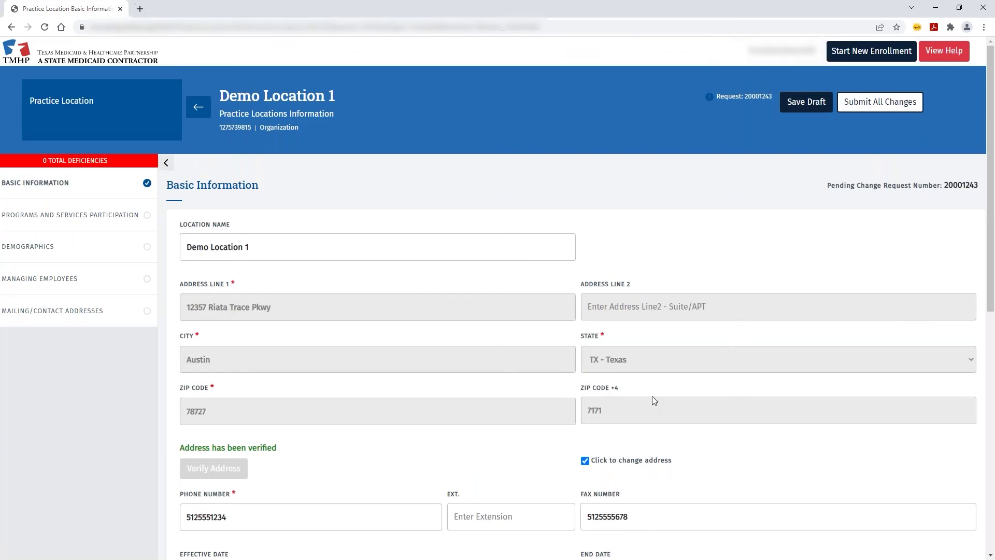
left_click(885, 102)
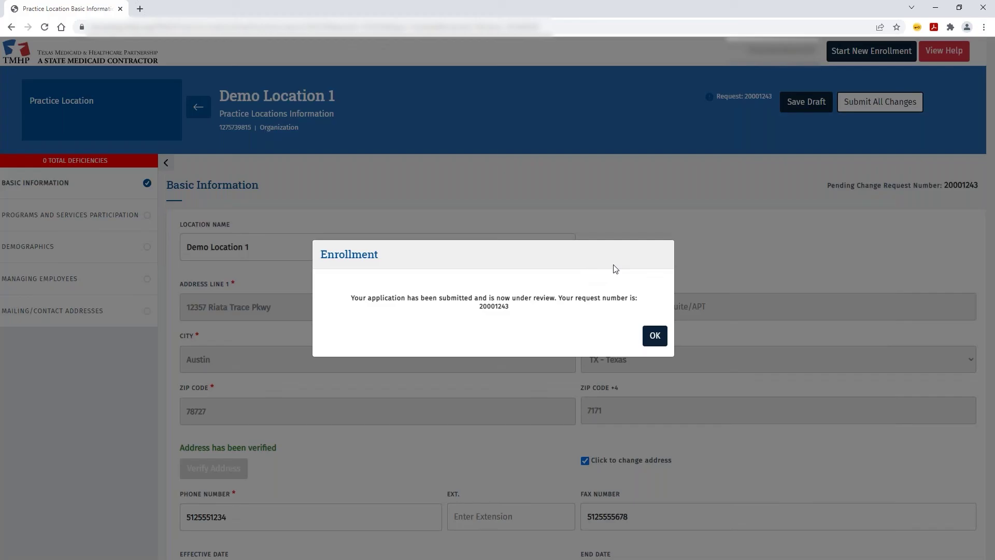
double_click(498, 306)
key("ctrl+c")
left_click(593, 327)
key("Return")
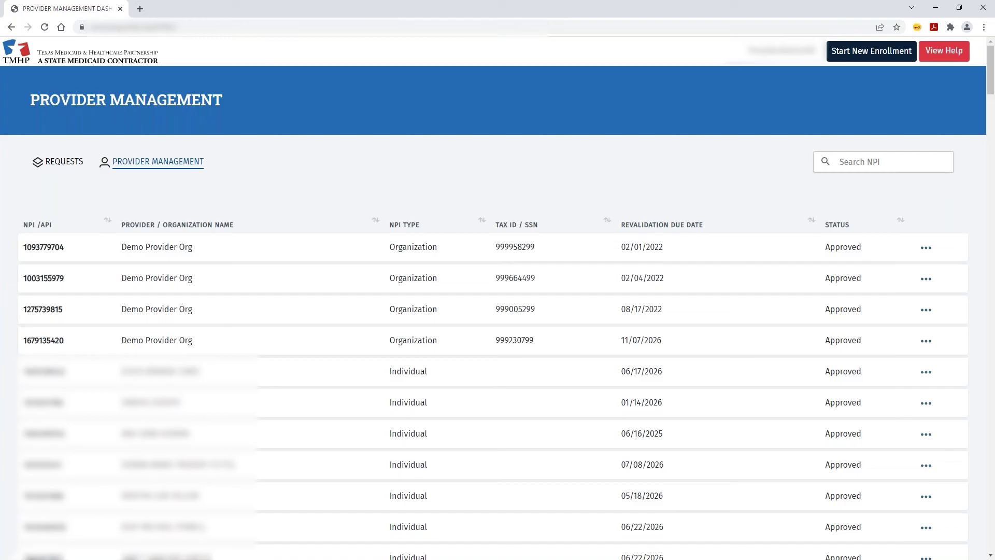
left_click(42, 164)
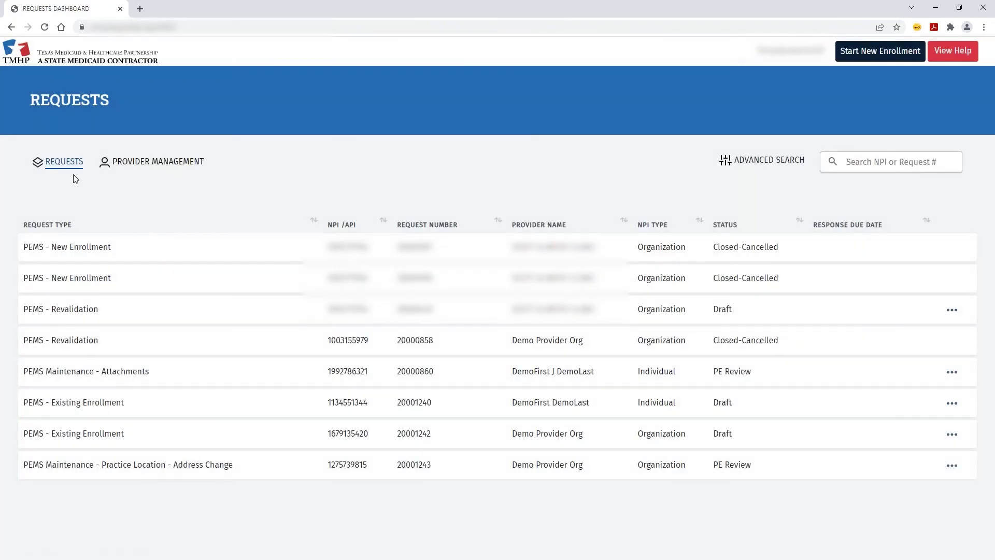
left_click(853, 168)
key("ctrl+v")
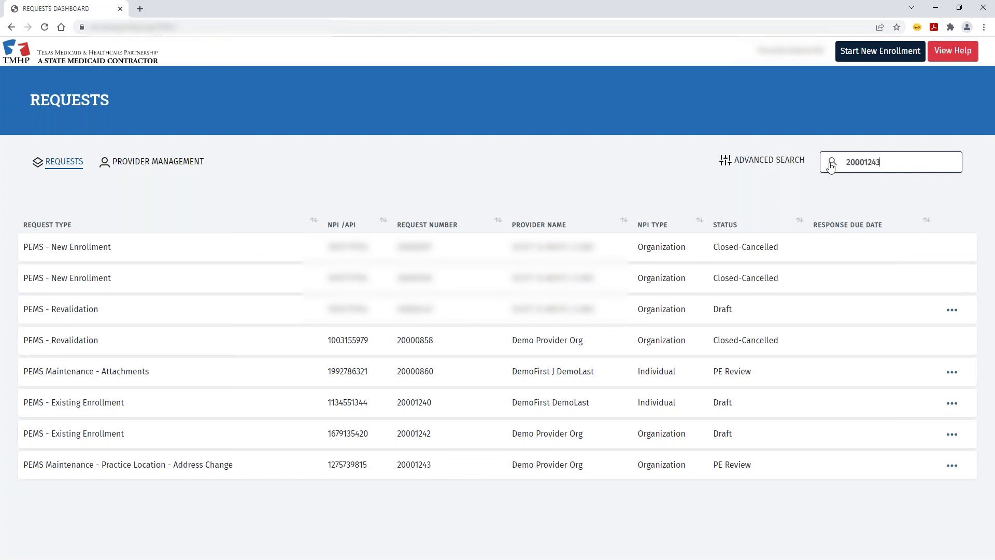
left_click(831, 164)
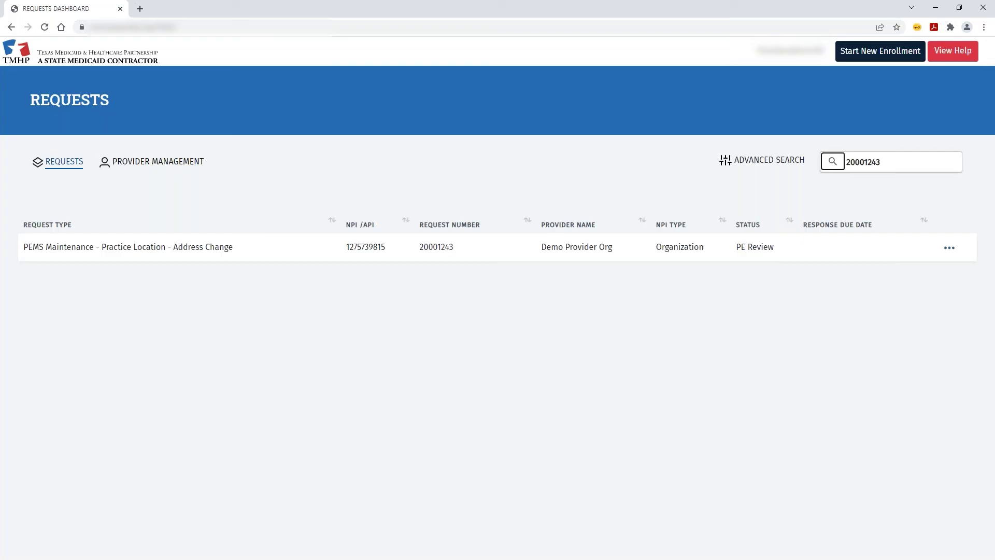